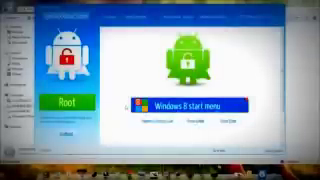
# Start rooting the USB-connected Micromax A87 phone from Unlock Root
pyautogui.click(80, 102)
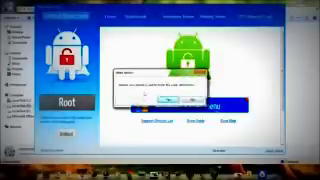
# Acknowledge Unlock Root's message about the connected phone with OK
pyautogui.click(170, 99)
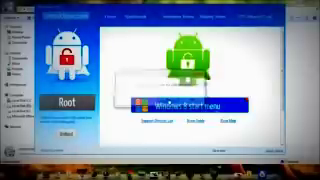